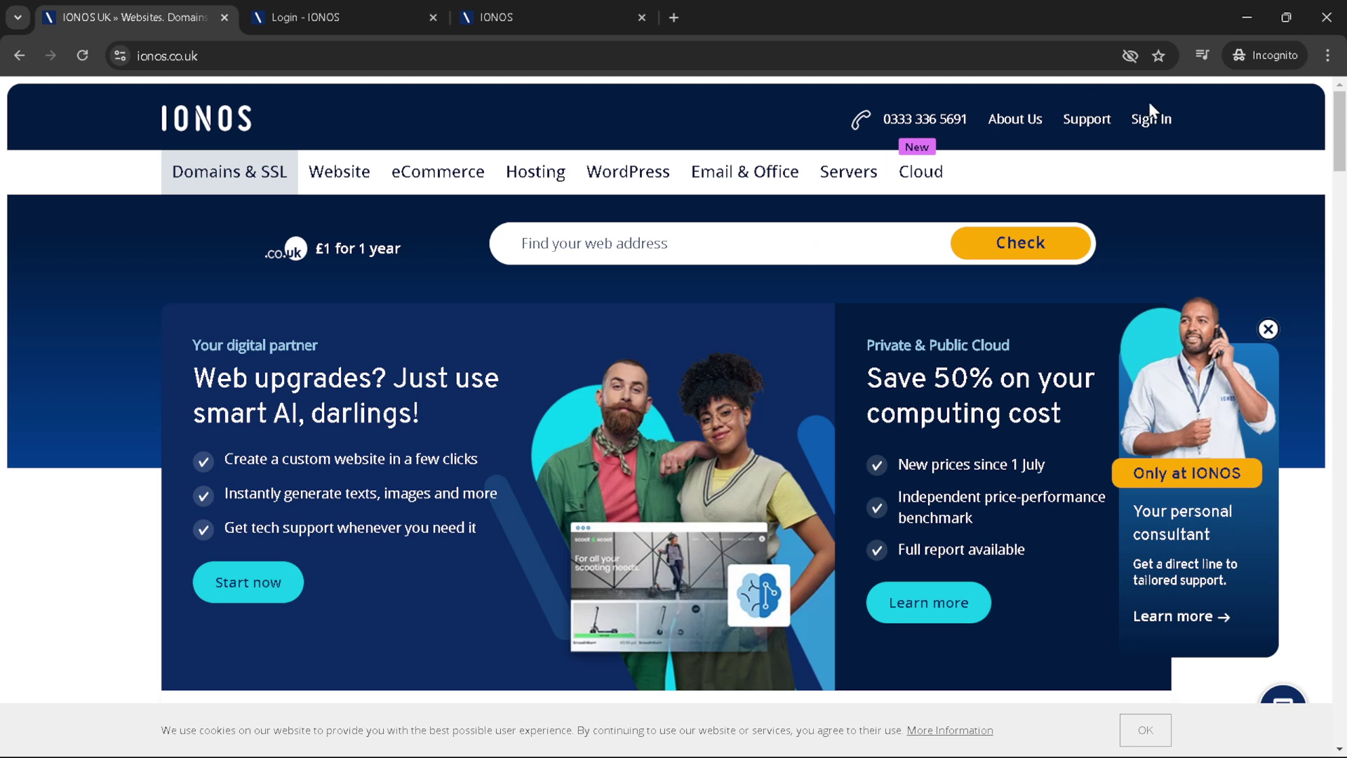
- Sign in to IONOS and select the entered password on the 'Login - IONOS' page
{"action": "left_click", "coordinate": [1152, 124]}
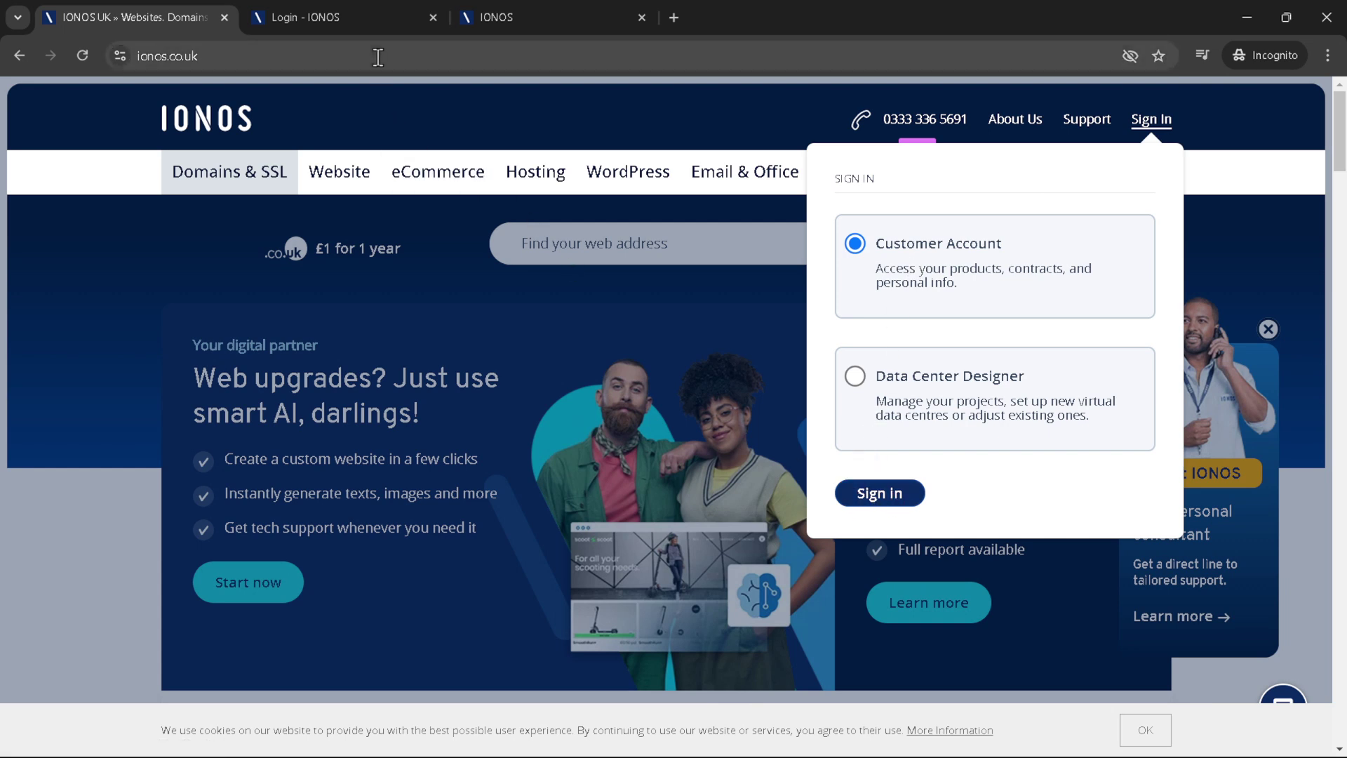
{"action": "left_click", "coordinate": [371, 19]}
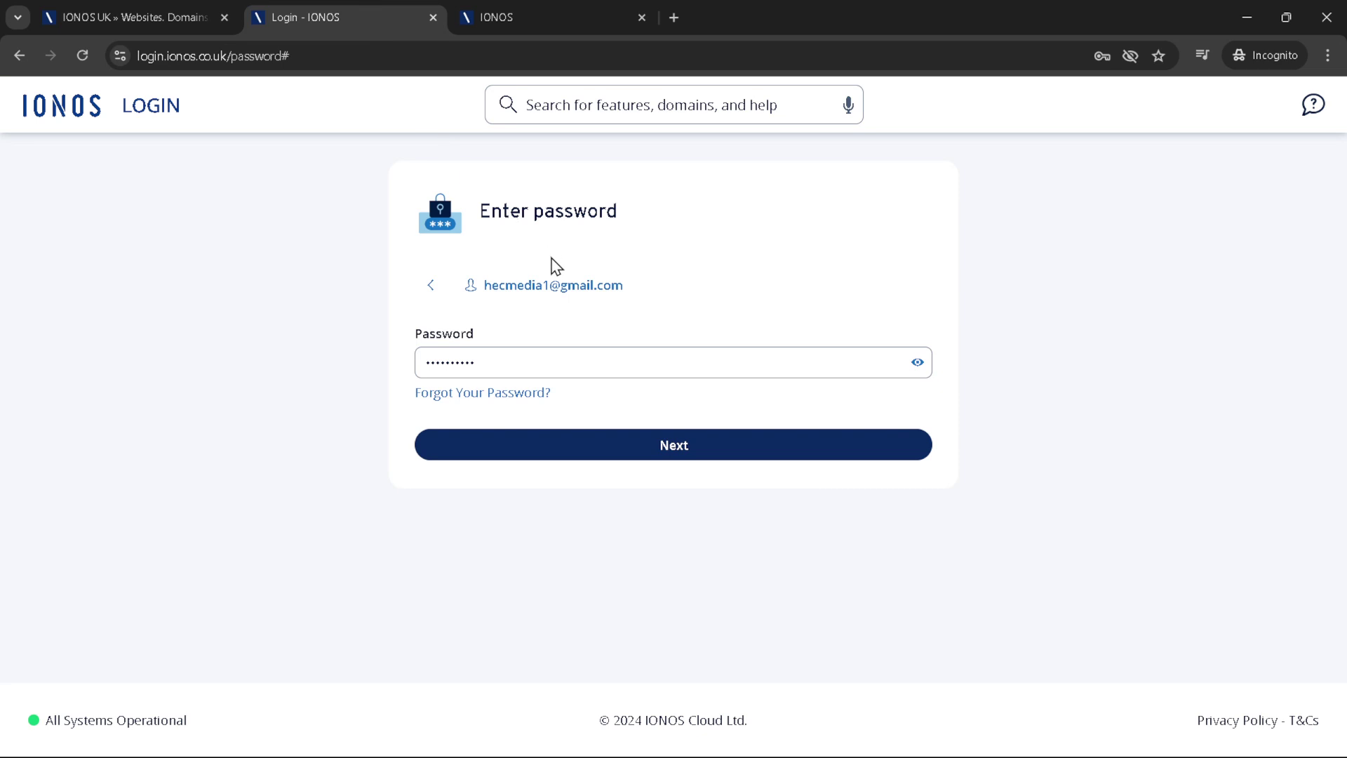
{"action": "left_click", "coordinate": [541, 358]}
{"action": "left_click_drag", "start_coordinate": [541, 358], "coordinate": [370, 376]}
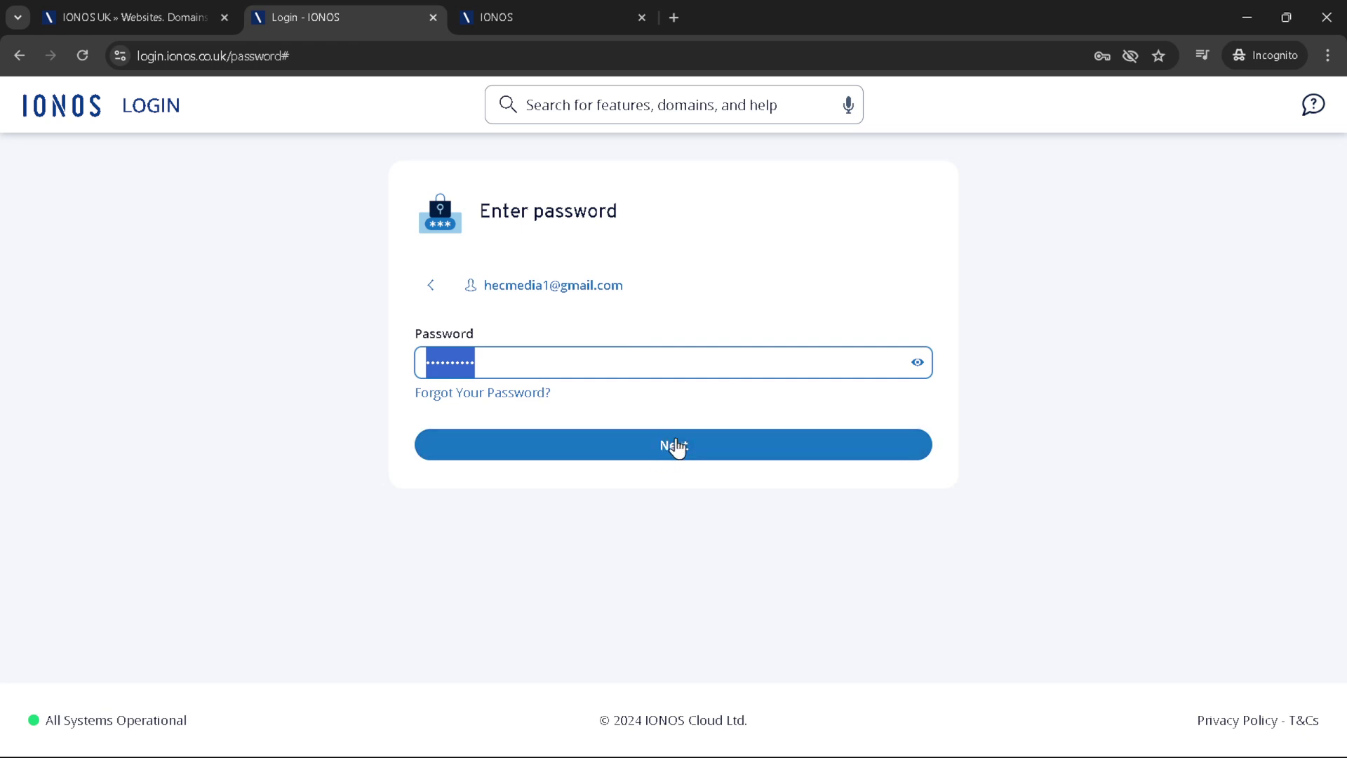
- Switch to the logged-in product overview and open the Domains & SSL card
{"action": "left_click", "coordinate": [576, 28]}
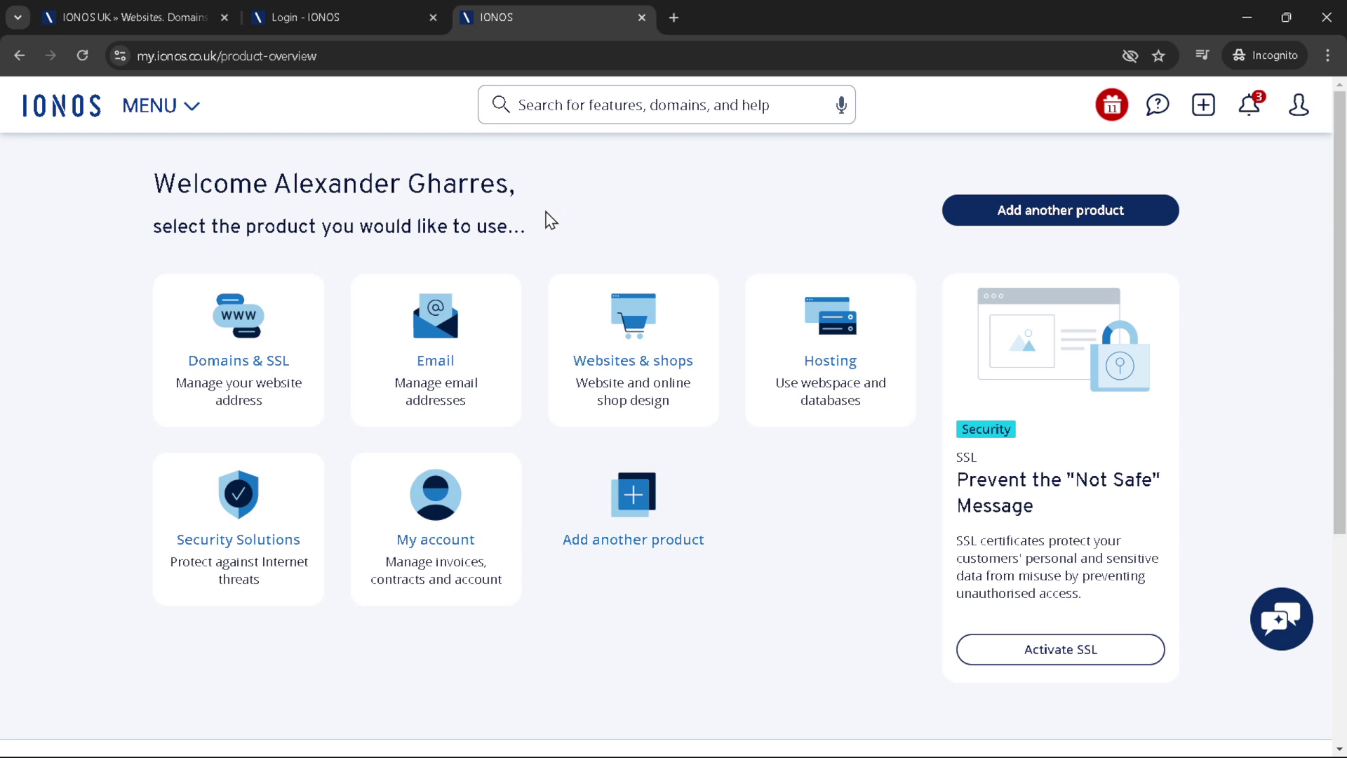
{"action": "left_click", "coordinate": [254, 366]}
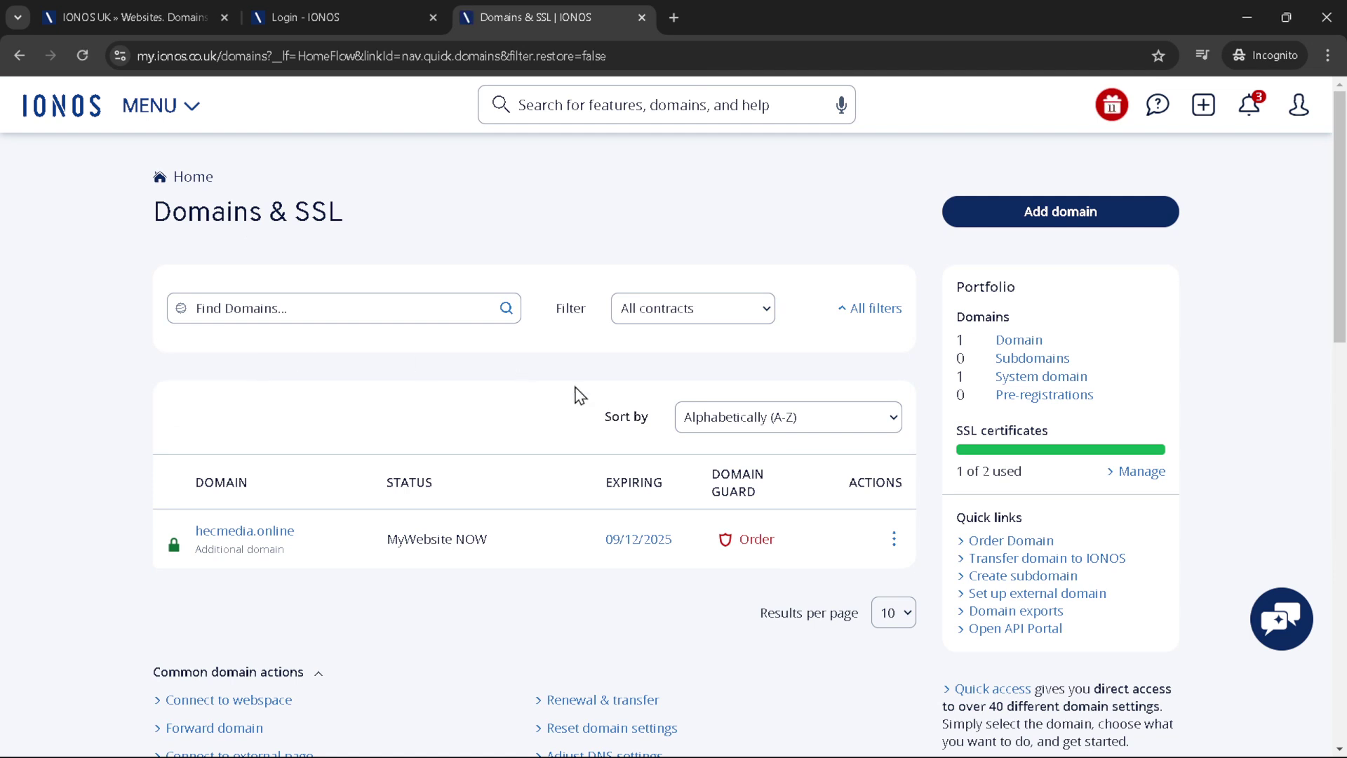
- Choose custom name servers from the Nameserver settings of hecmedia.online
{"action": "left_click", "coordinate": [893, 538]}
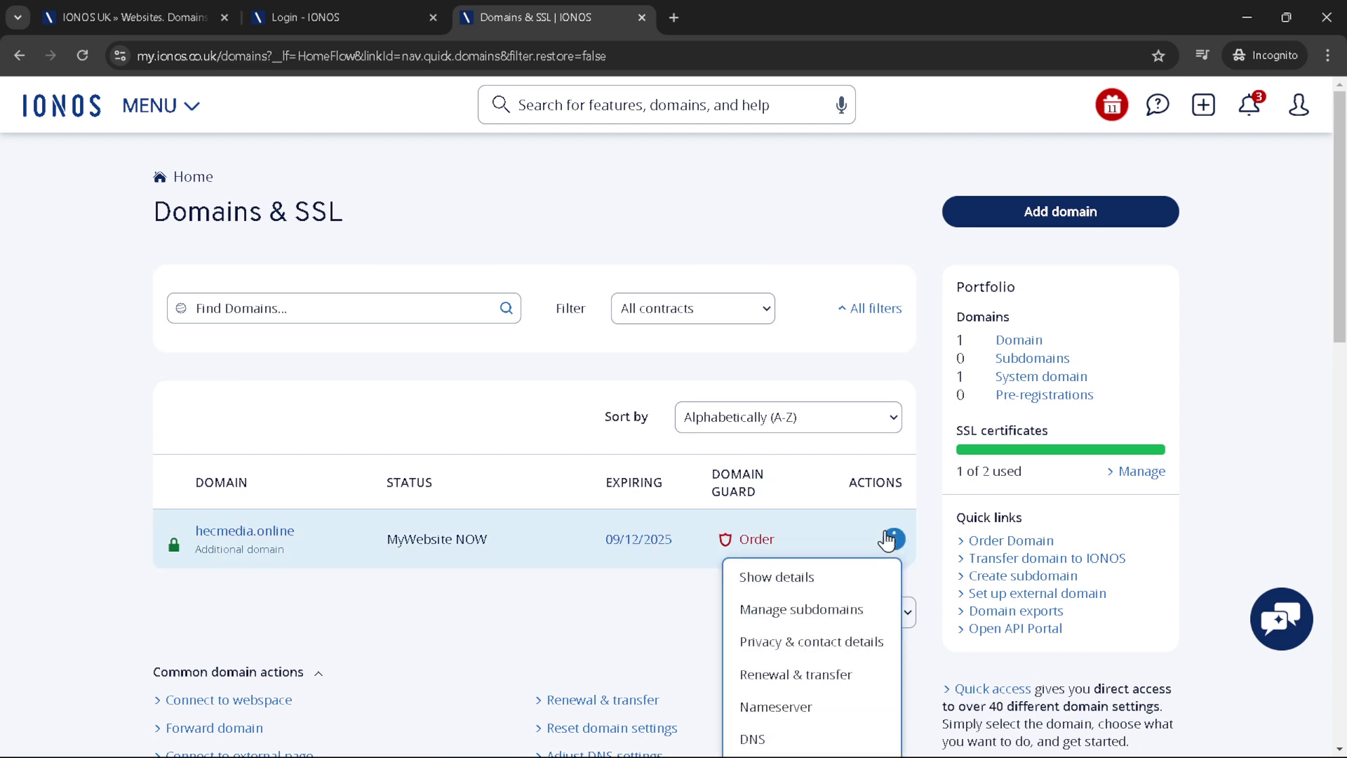
{"action": "scroll", "coordinate": [887, 539], "scroll_direction": "down", "scroll_amount": 2}
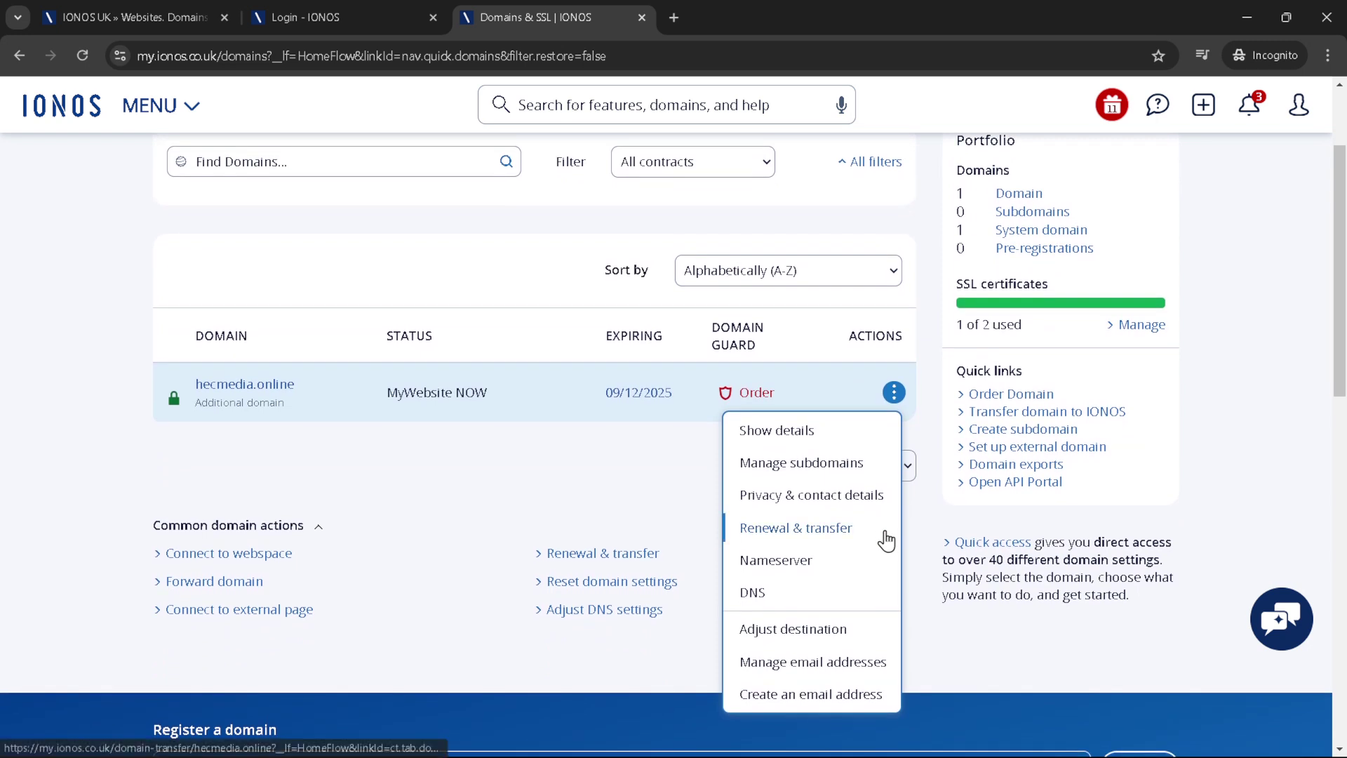
{"action": "left_click", "coordinate": [778, 561]}
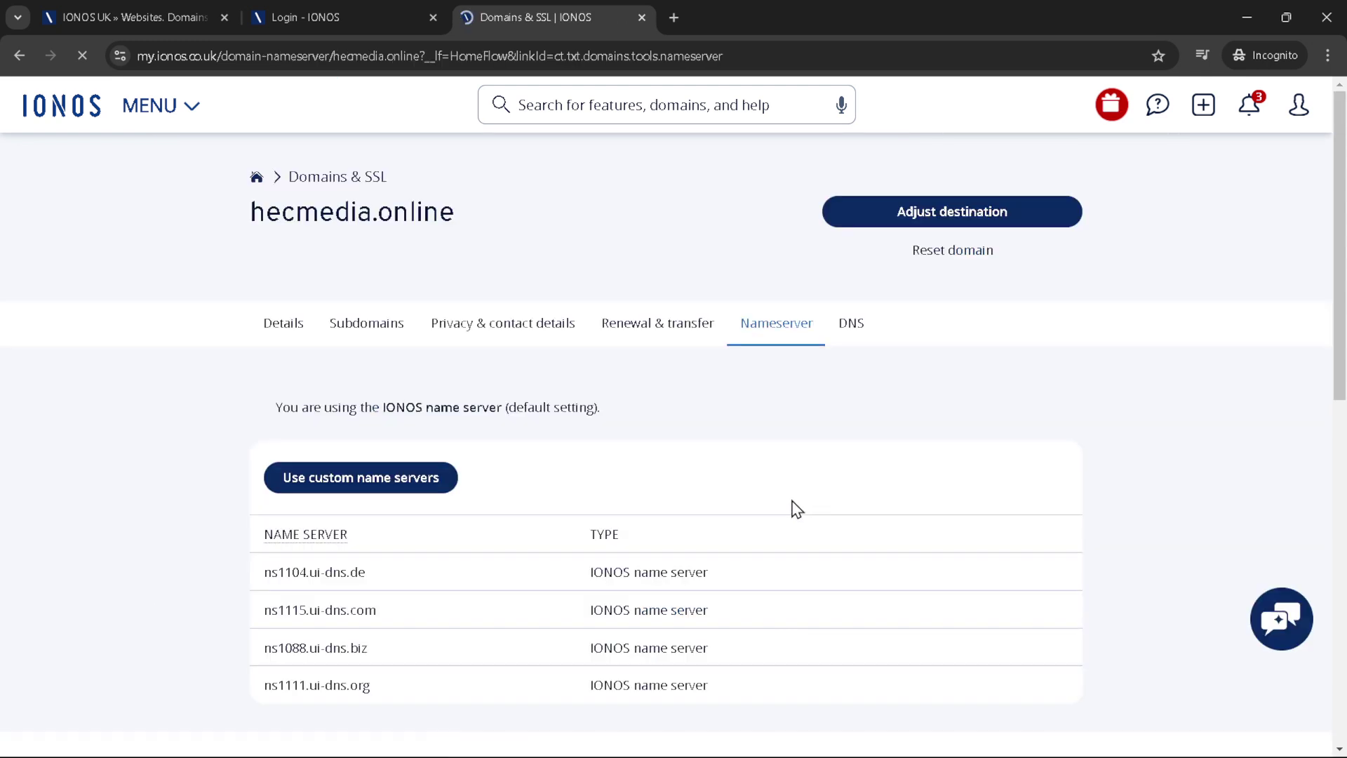
{"action": "left_click", "coordinate": [317, 493]}
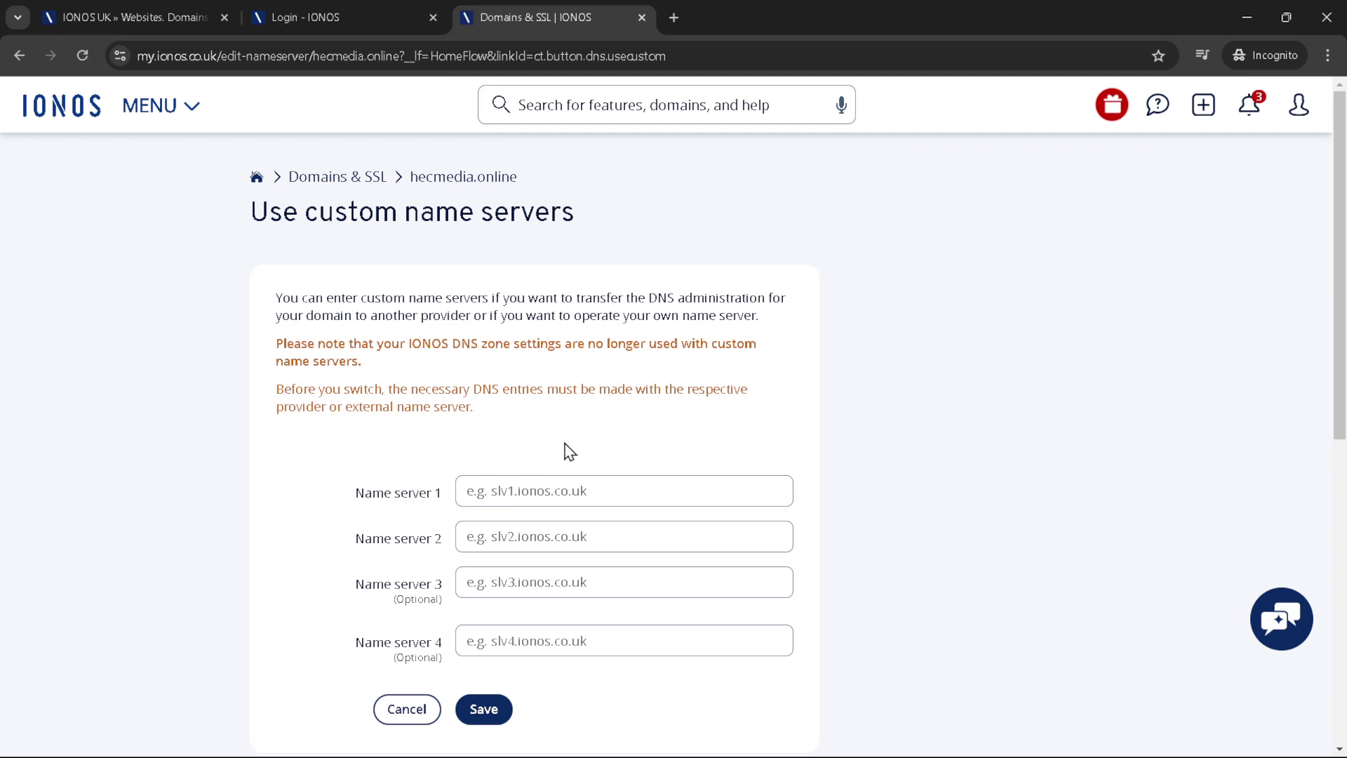
{"action": "scroll", "coordinate": [564, 442], "scroll_direction": "down", "scroll_amount": 1}
{"action": "scroll", "coordinate": [565, 442], "scroll_direction": "down", "scroll_amount": 1}
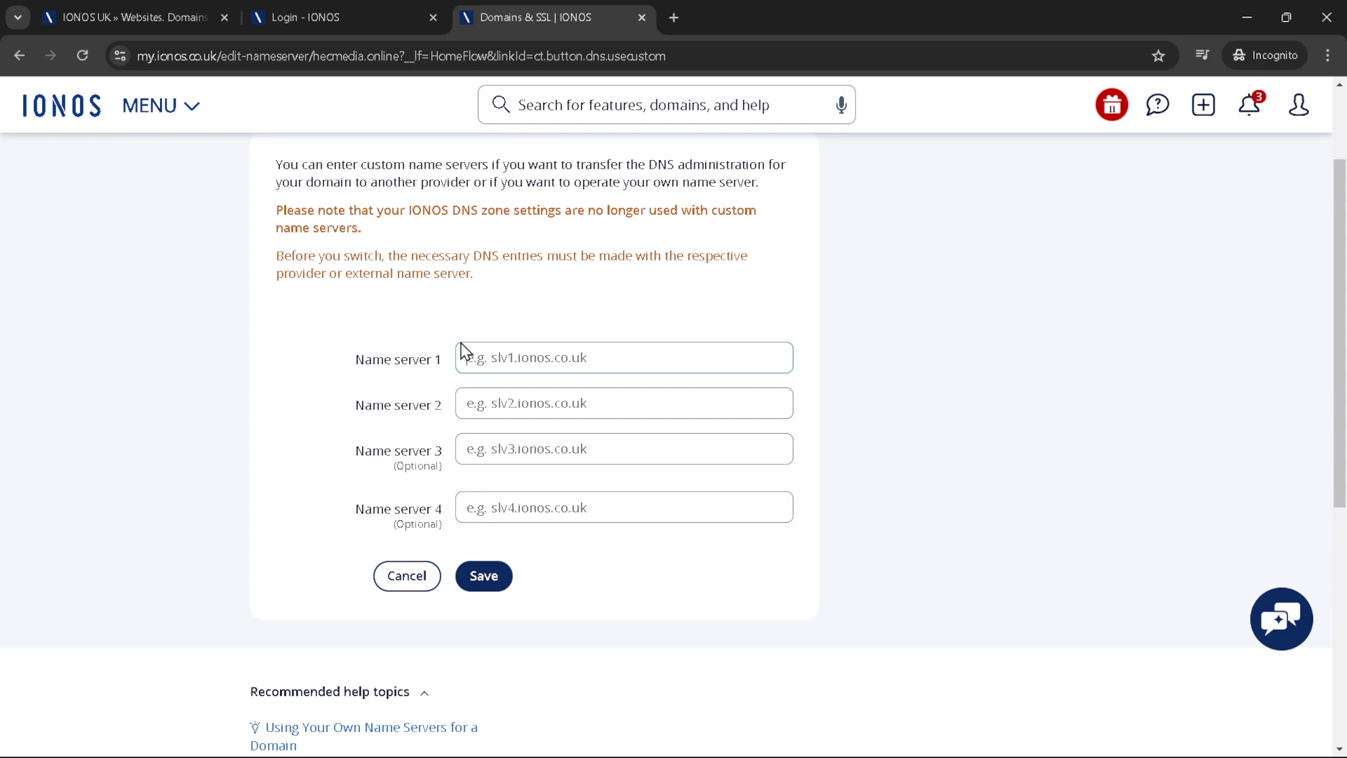
{"action": "left_click", "coordinate": [486, 344]}
{"action": "left_click_drag", "start_coordinate": [454, 364], "coordinate": [354, 360]}
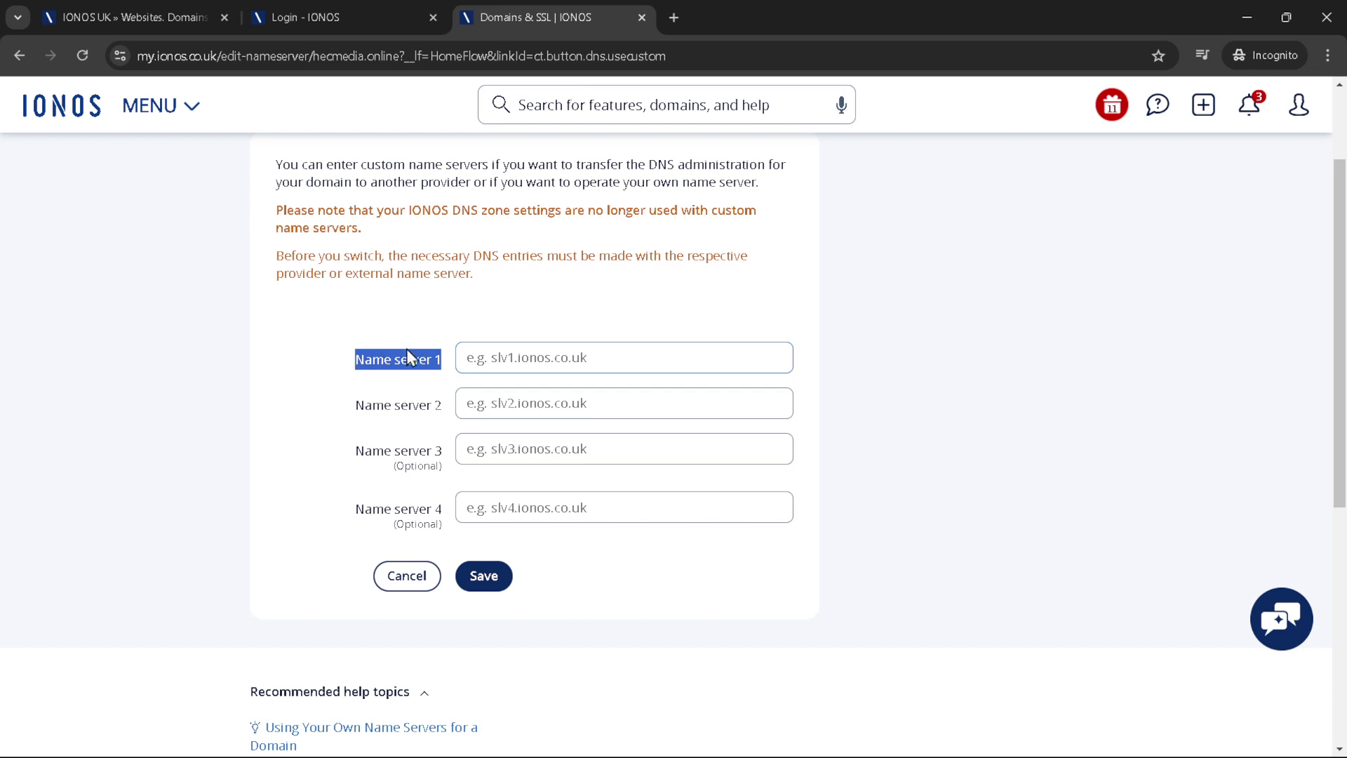
{"action": "left_click", "coordinate": [472, 357]}
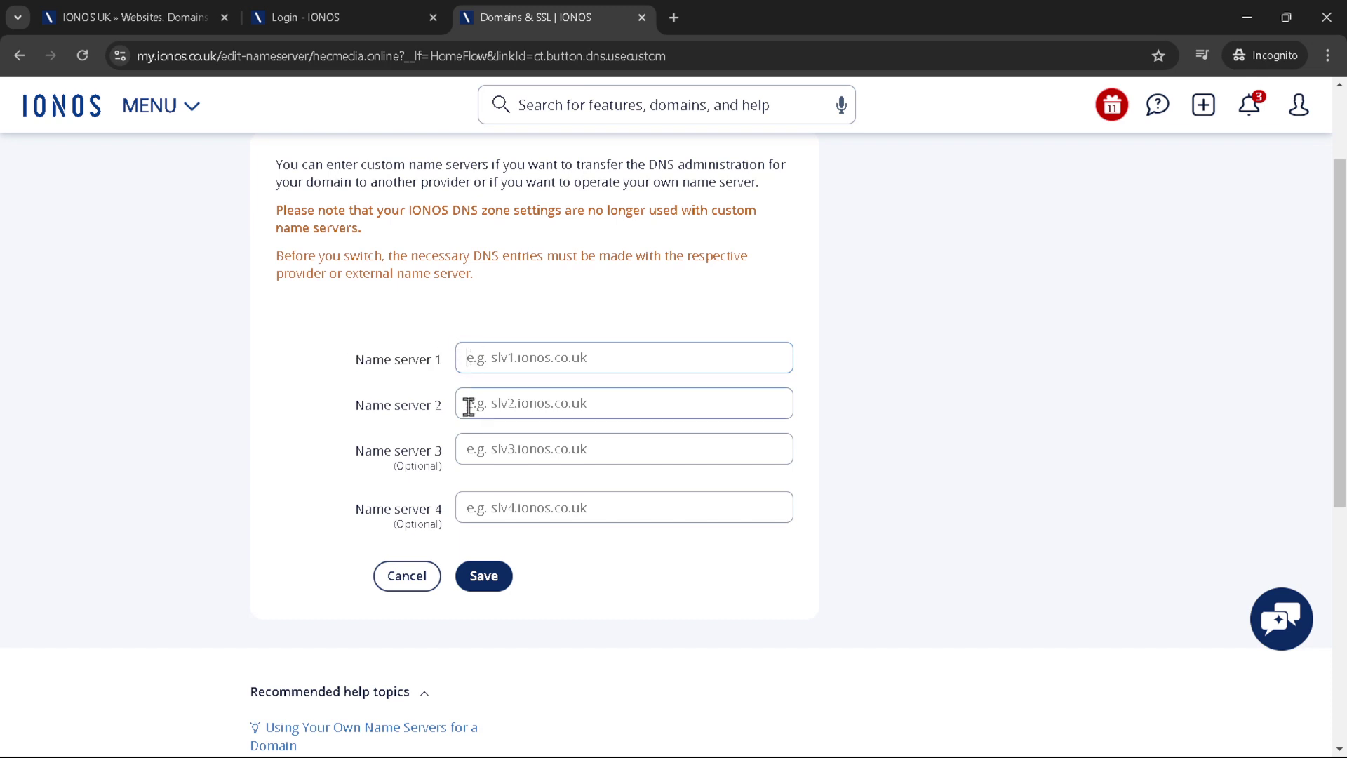
{"action": "left_click_drag", "start_coordinate": [444, 408], "coordinate": [347, 414]}
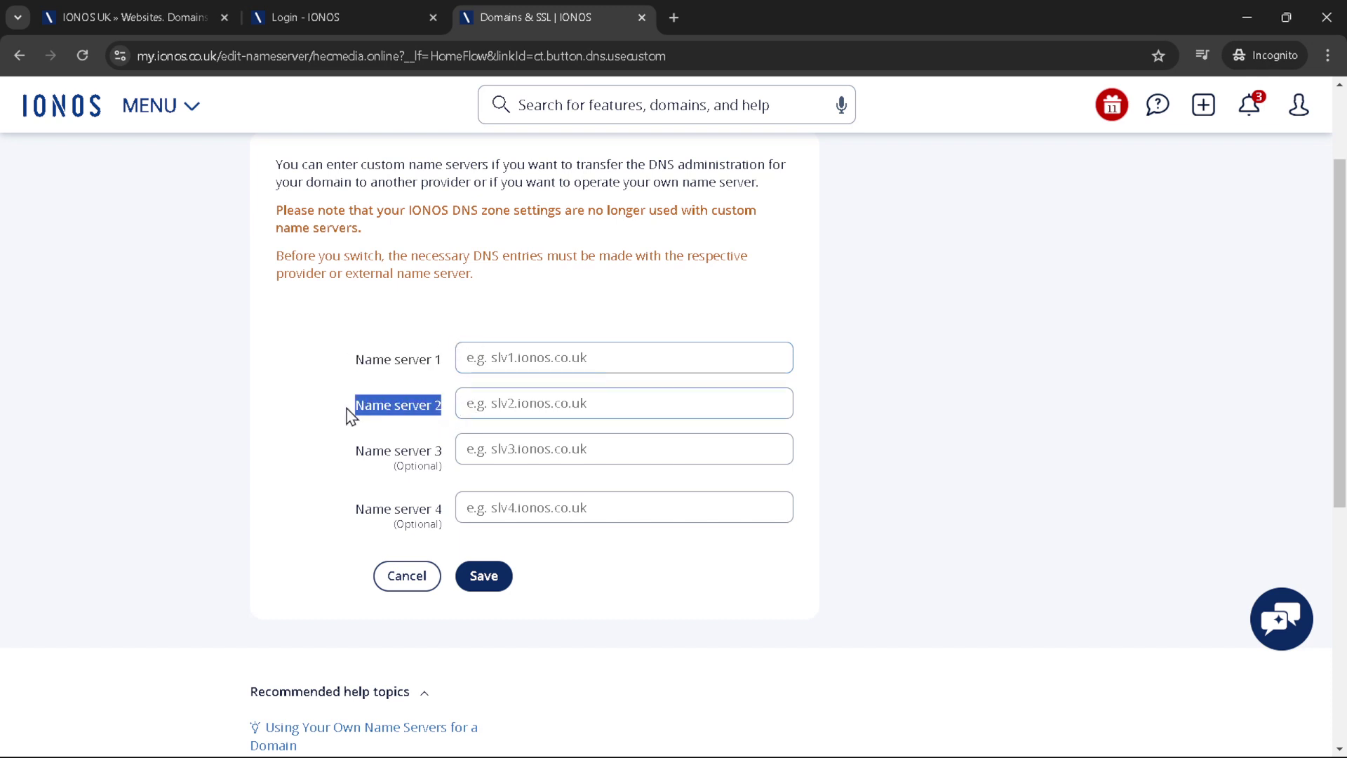
{"action": "left_click", "coordinate": [475, 407]}
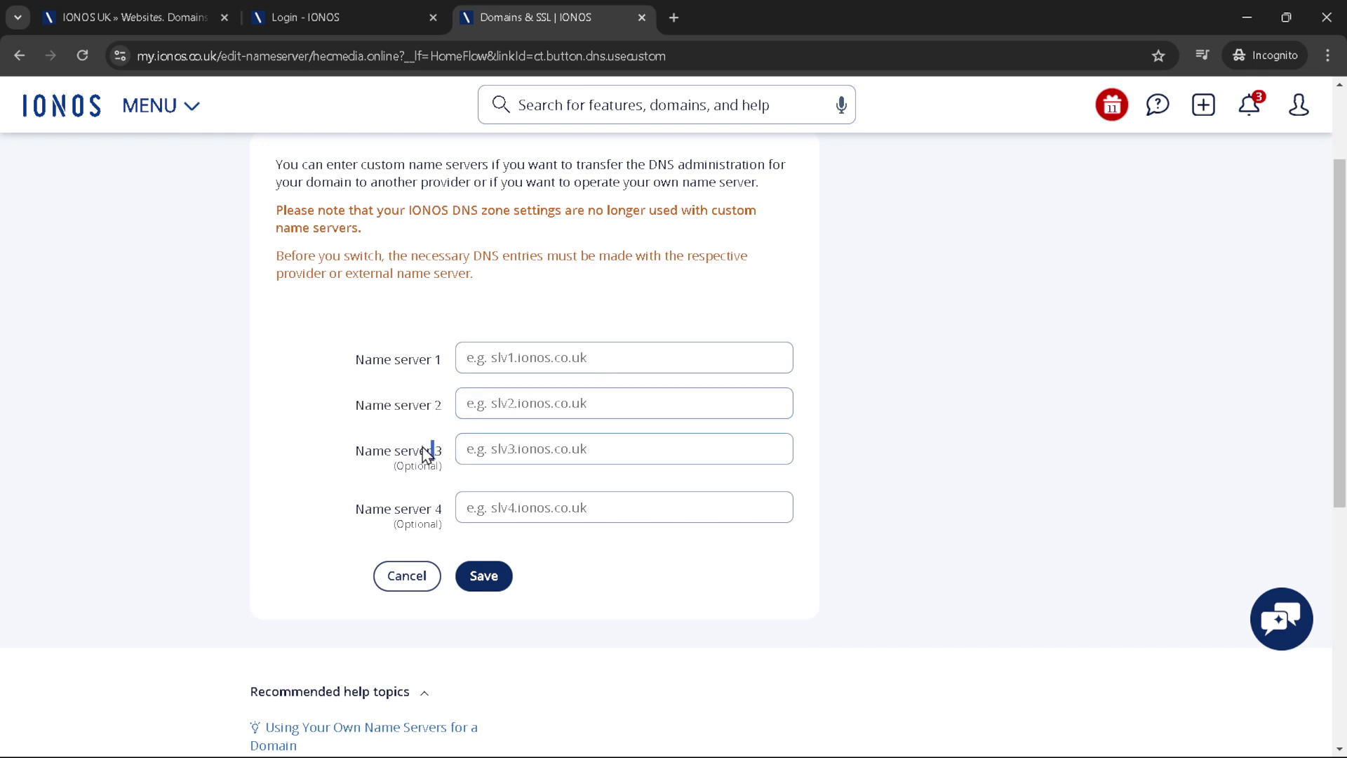
{"action": "left_click_drag", "start_coordinate": [433, 451], "coordinate": [333, 446]}
{"action": "left_click", "coordinate": [469, 445]}
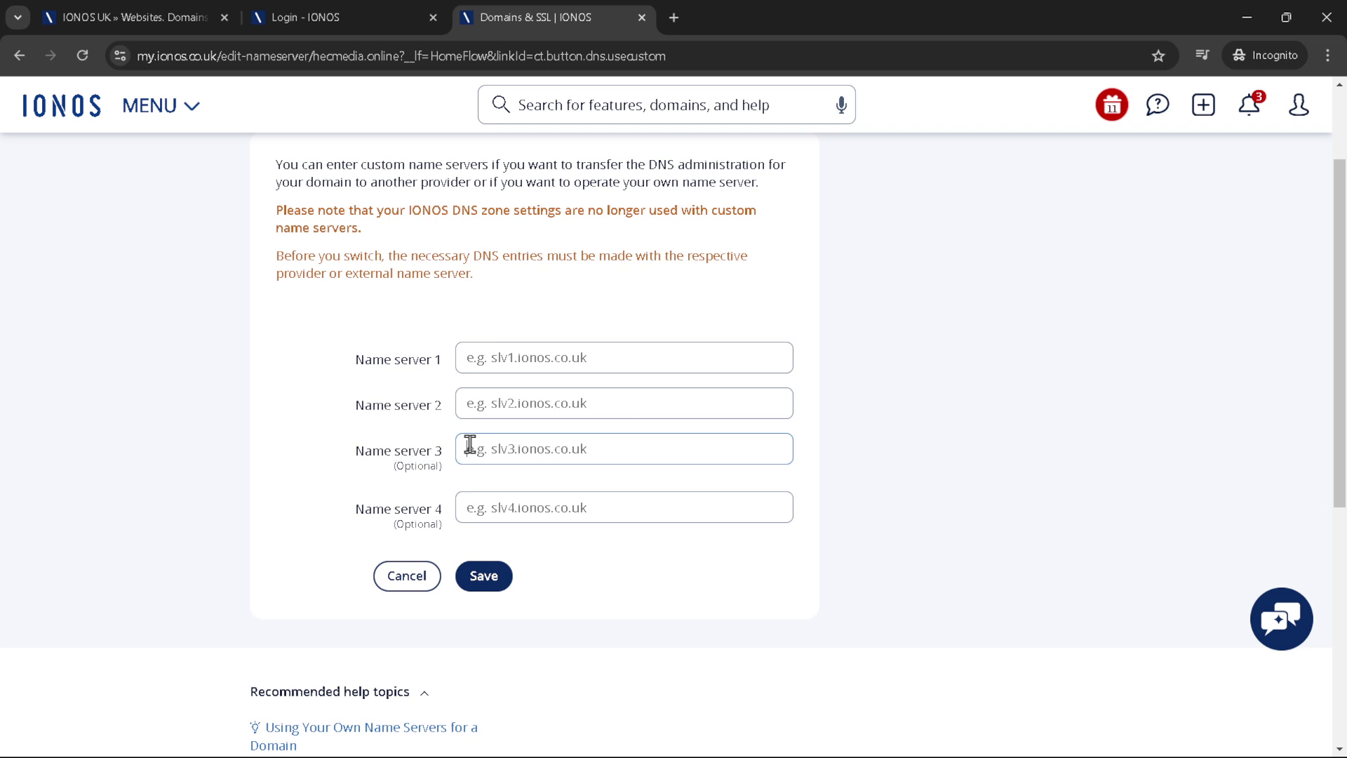